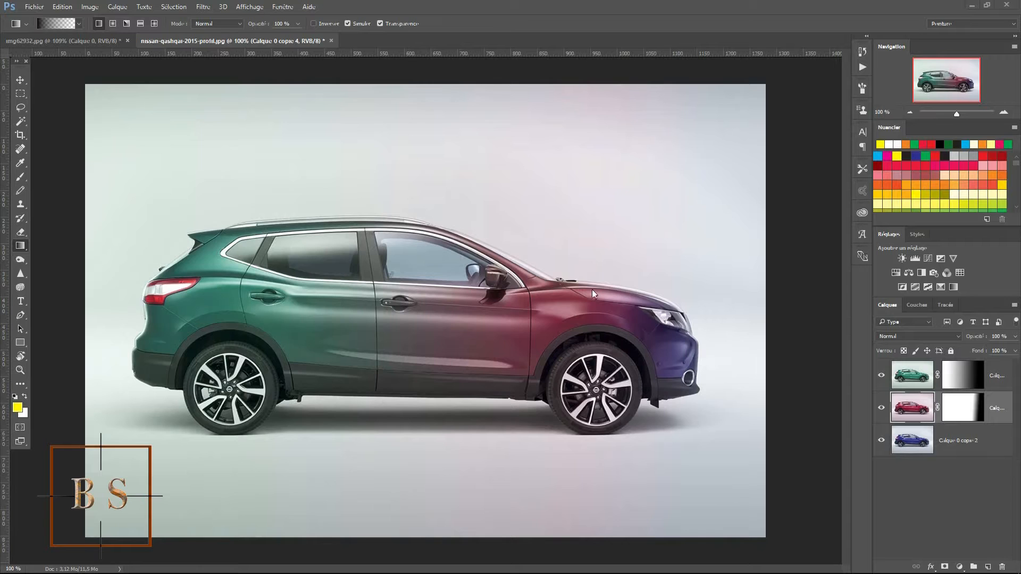
Hide and delete the masked green and red car layers, keeping only the blue car layer
{"action": "left_click", "coordinate": [881, 376]}
{"action": "left_click", "coordinate": [881, 409]}
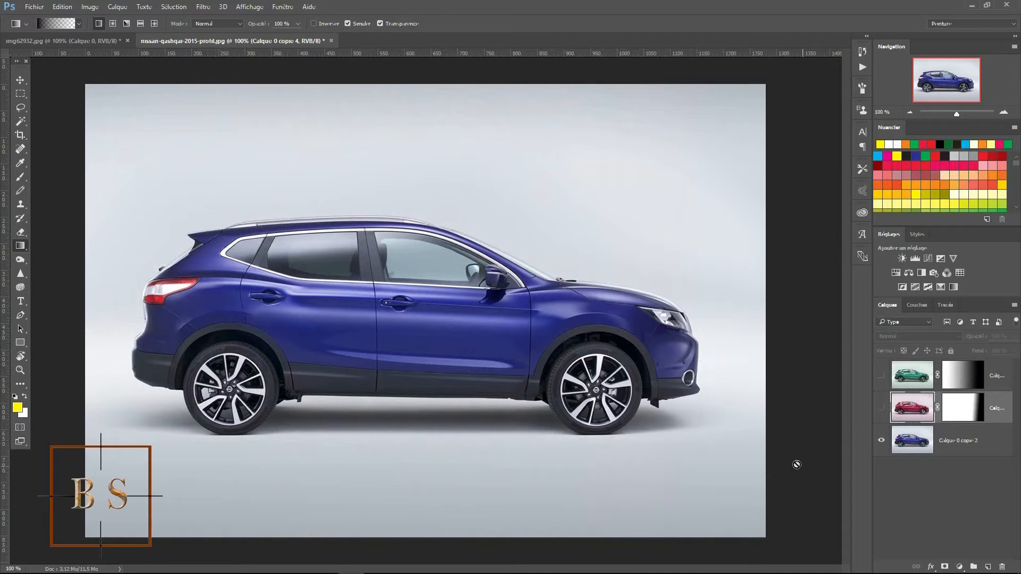
{"action": "key", "text": "Delete"}
{"action": "left_click", "coordinate": [997, 375]}
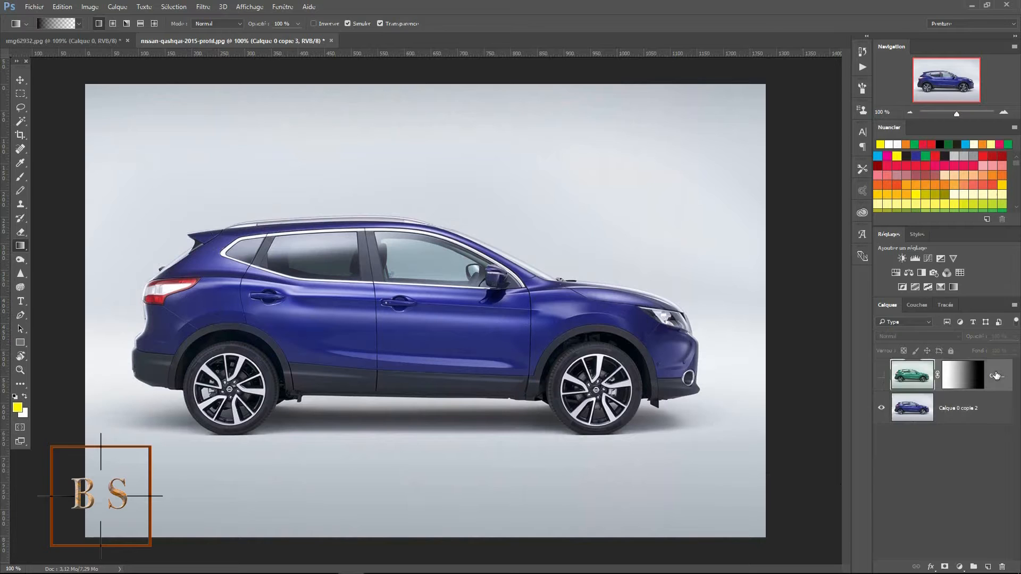
{"action": "key", "text": "Delete"}
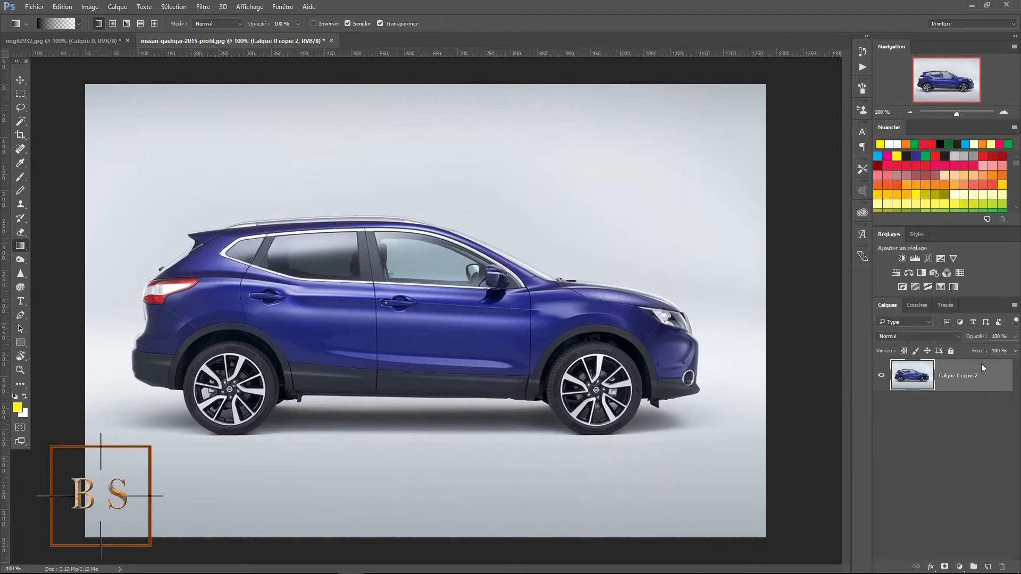
Check that the remaining blue car layer is unlocked and duplicate it twice
{"action": "left_click", "coordinate": [950, 351]}
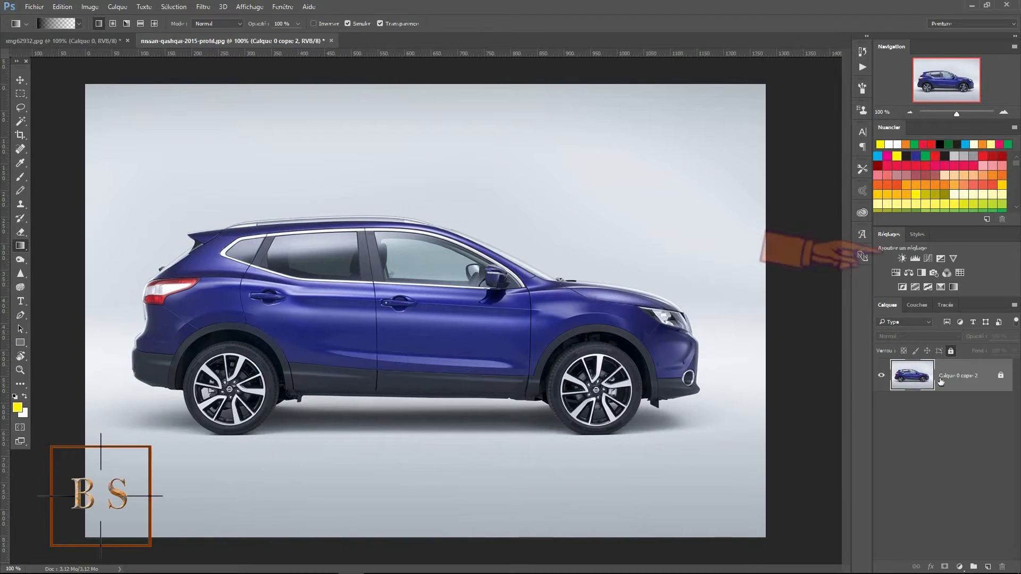
{"action": "left_click", "coordinate": [1000, 376]}
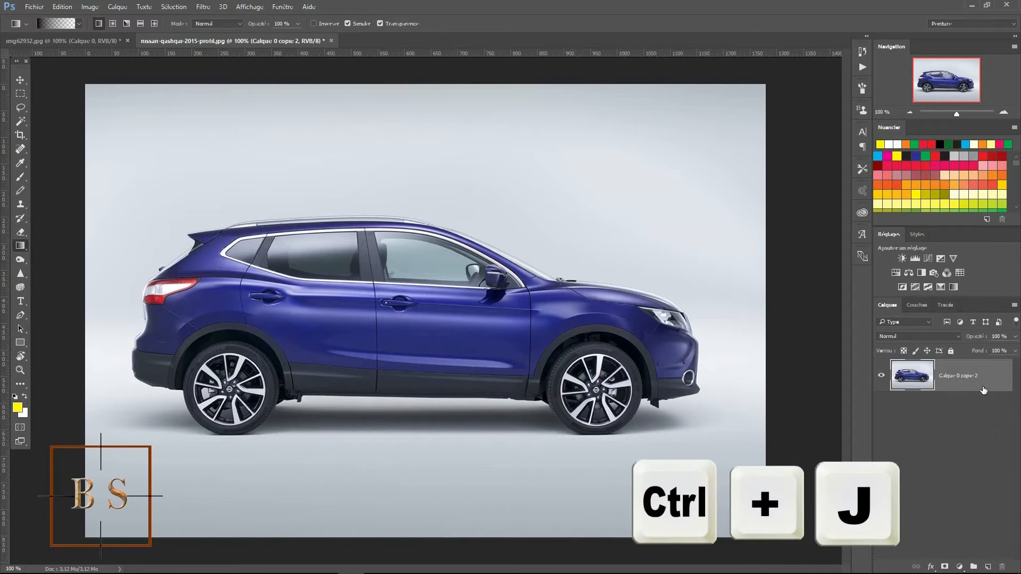
{"action": "key", "text": "ctrl+j"}
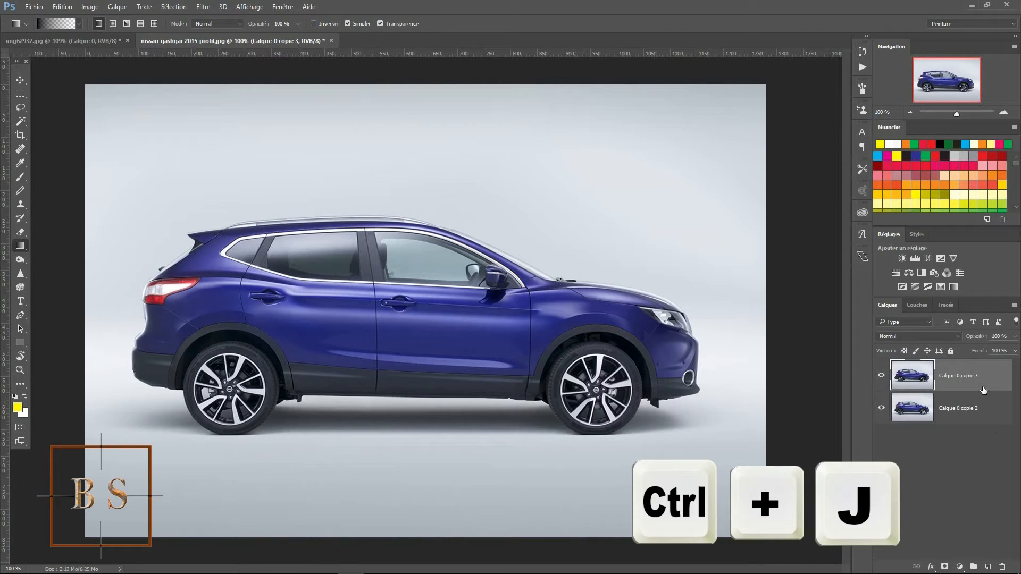
{"action": "key", "text": "ctrl+j"}
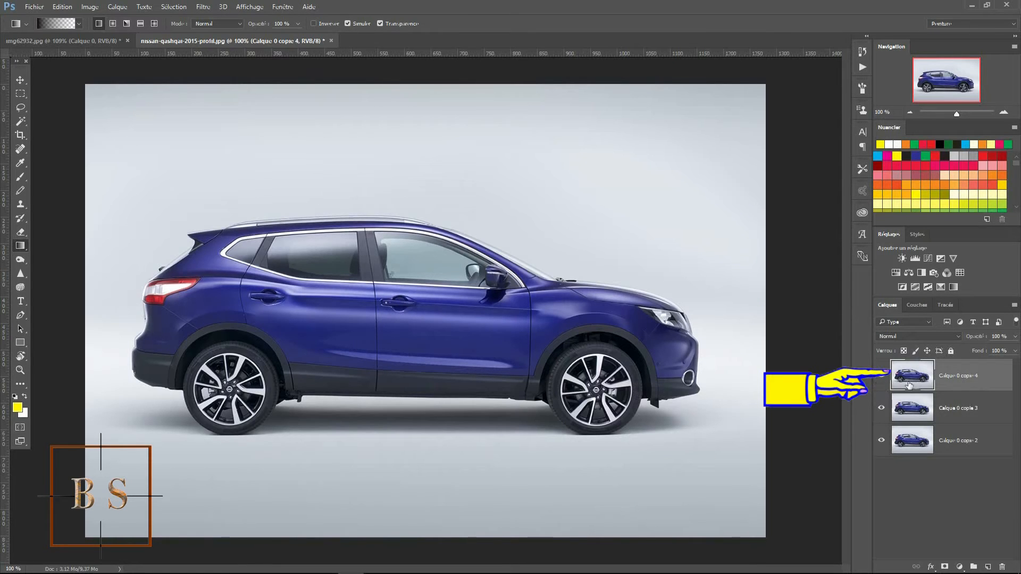
Recolour the topmost car layer green with Hue/Saturation by setting the hue of the Blues range to -77
{"action": "left_click", "coordinate": [963, 380]}
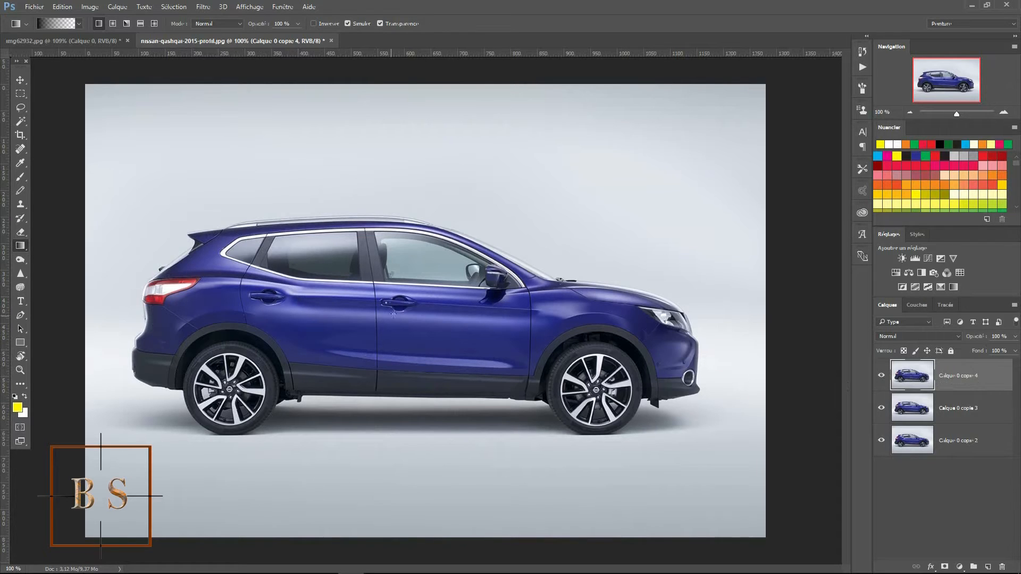
{"action": "left_click", "coordinate": [85, 9]}
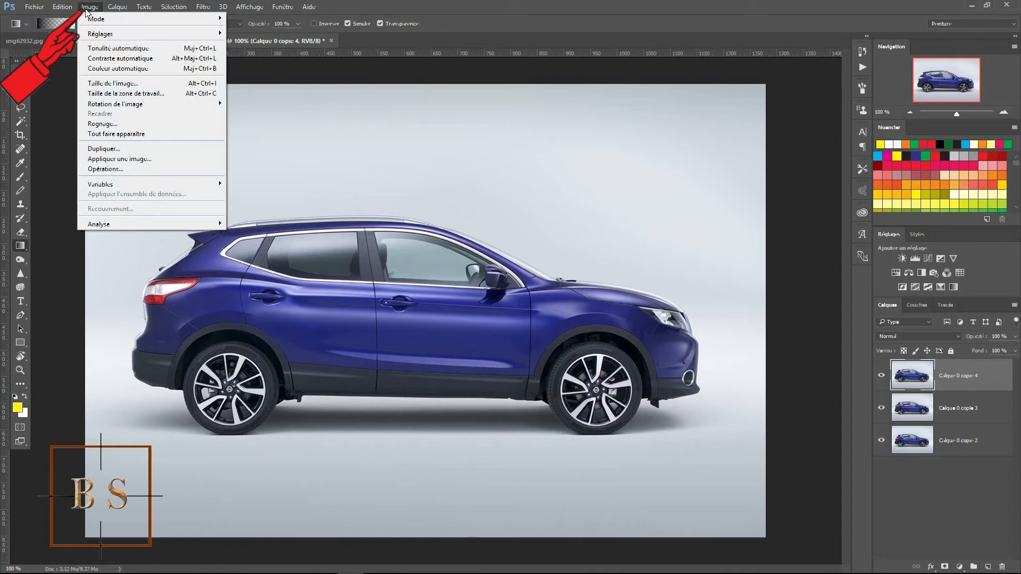
{"action": "mouse_move", "coordinate": [93, 35]}
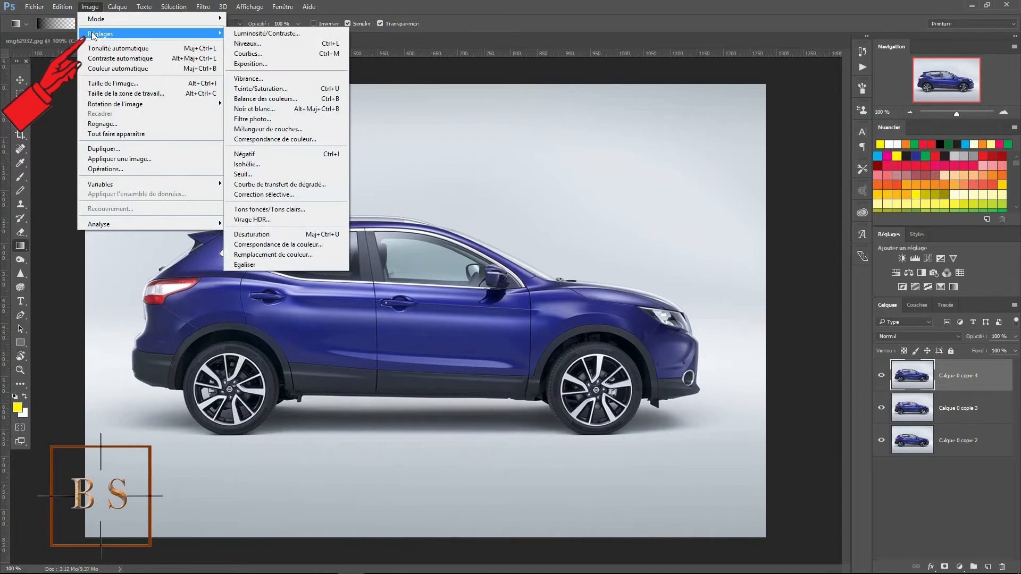
{"action": "left_click", "coordinate": [248, 89]}
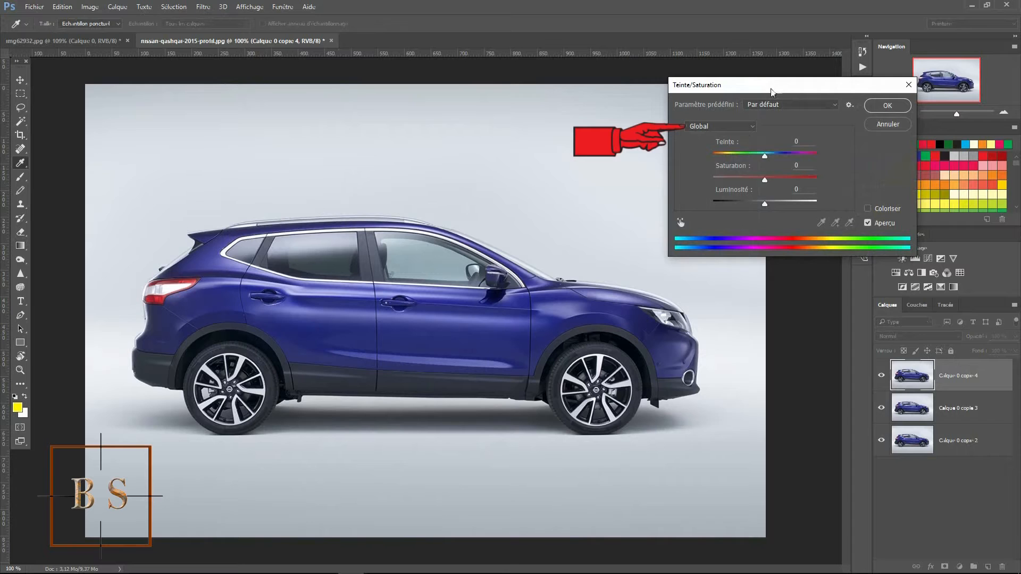
{"action": "left_click", "coordinate": [702, 128]}
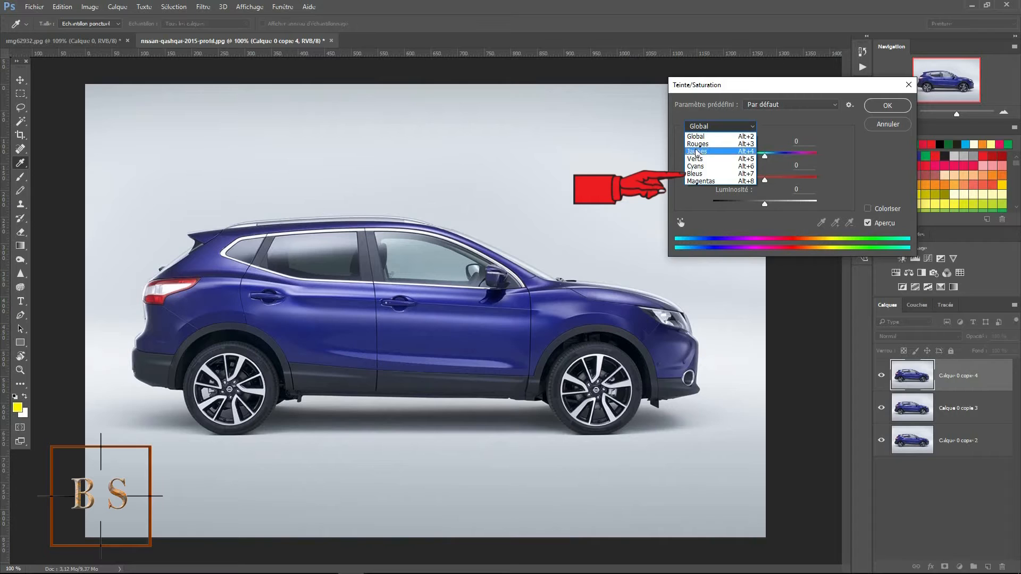
{"action": "left_click", "coordinate": [696, 174]}
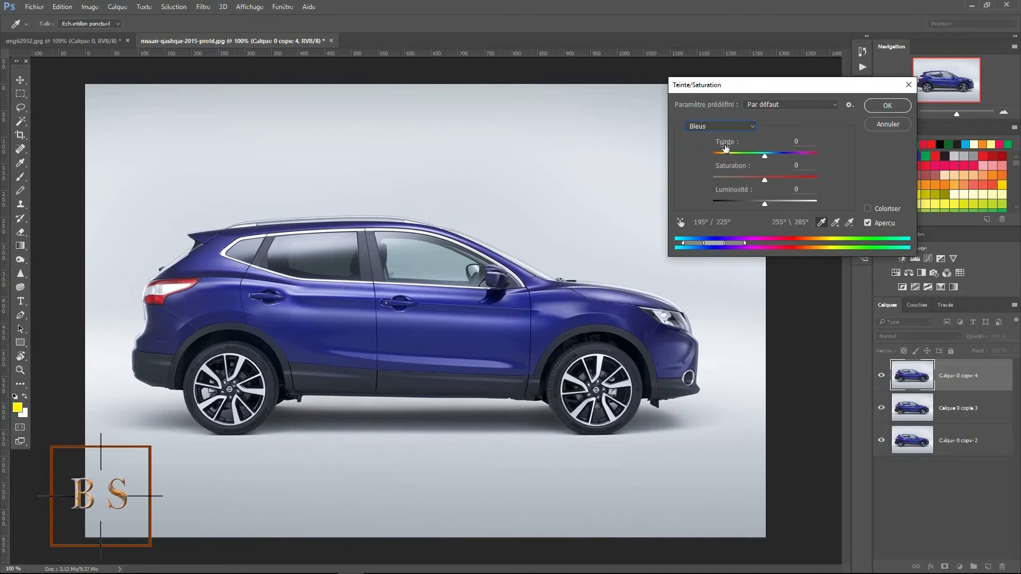
{"action": "left_click_drag", "start_coordinate": [724, 147], "coordinate": [685, 159]}
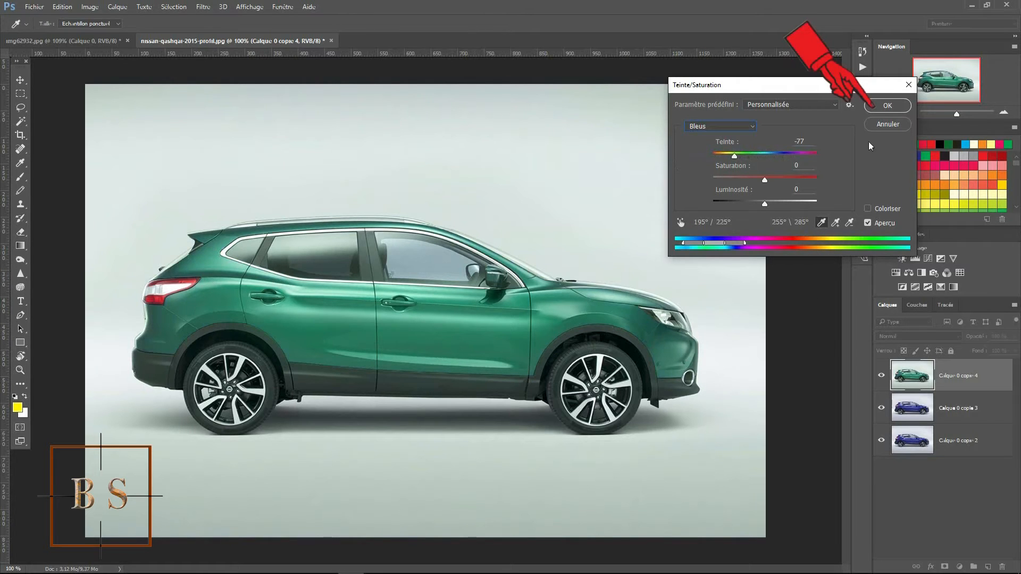
{"action": "left_click", "coordinate": [885, 106]}
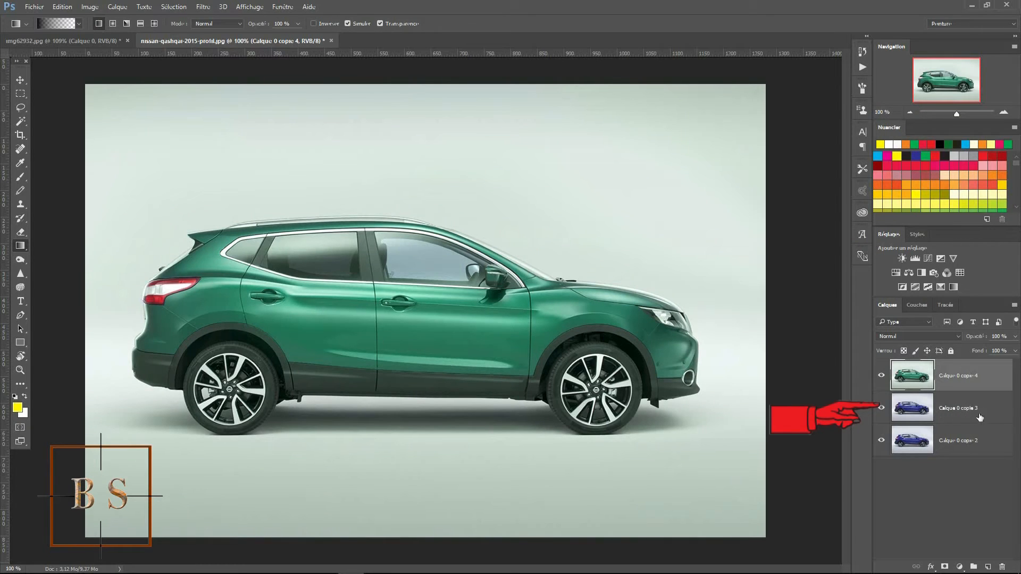
Move layer Calque 0 copie 3 above the green car layer and apply Hue/Saturation with the Blues hue at +75
{"action": "left_click_drag", "start_coordinate": [989, 407], "coordinate": [987, 369]}
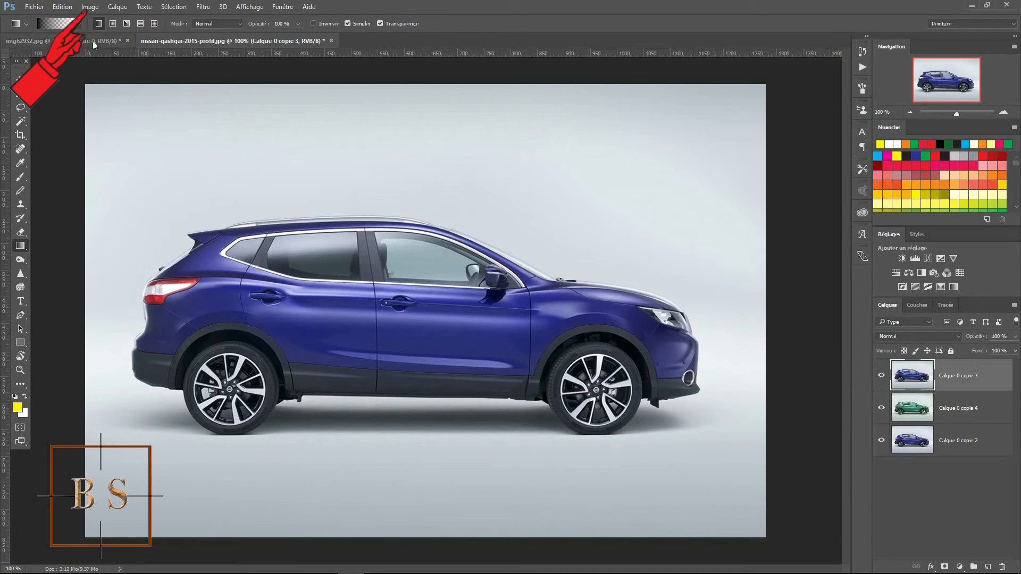
{"action": "left_click", "coordinate": [89, 8]}
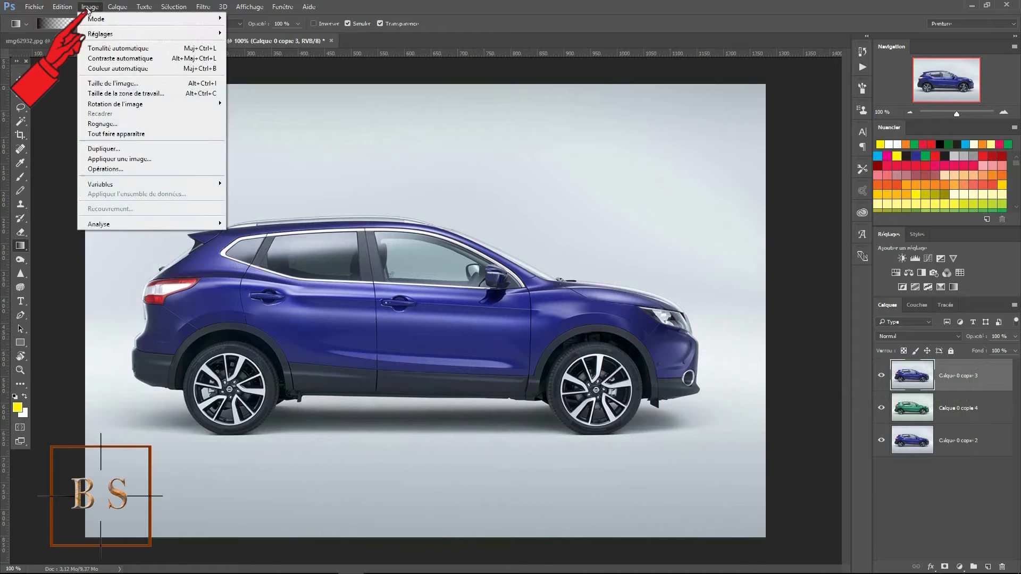
{"action": "mouse_move", "coordinate": [92, 35]}
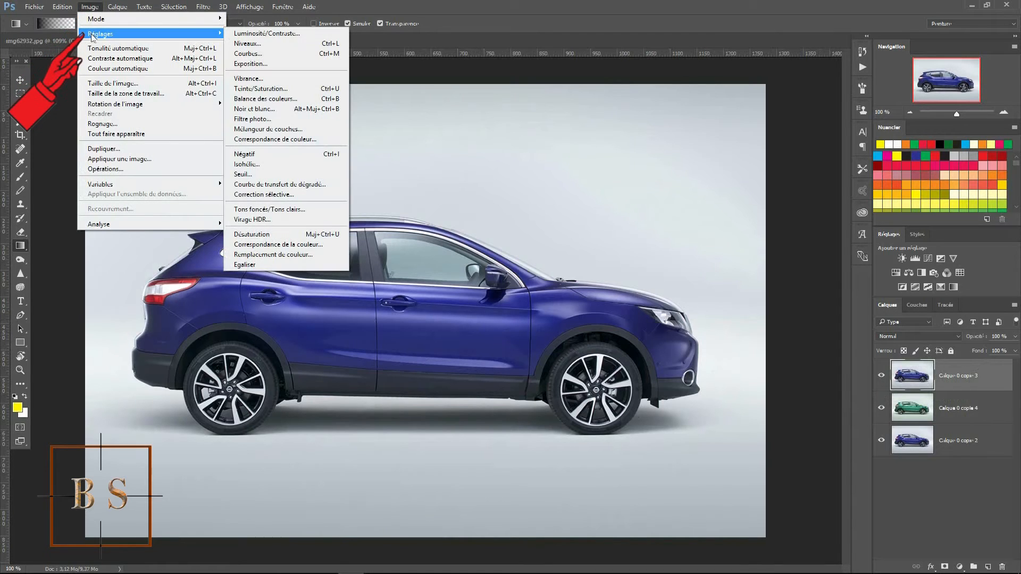
{"action": "left_click", "coordinate": [241, 90]}
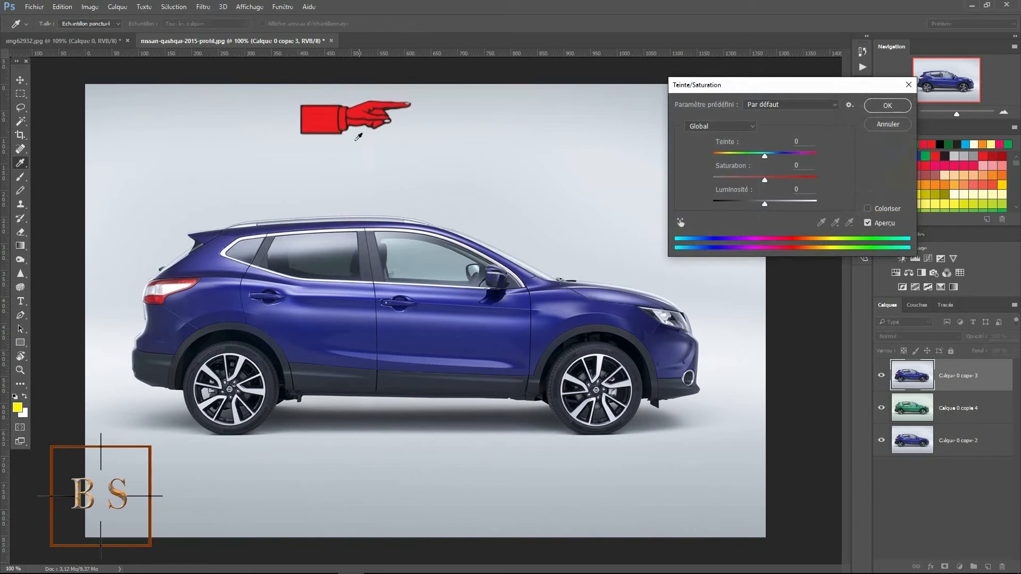
{"action": "left_click", "coordinate": [744, 126]}
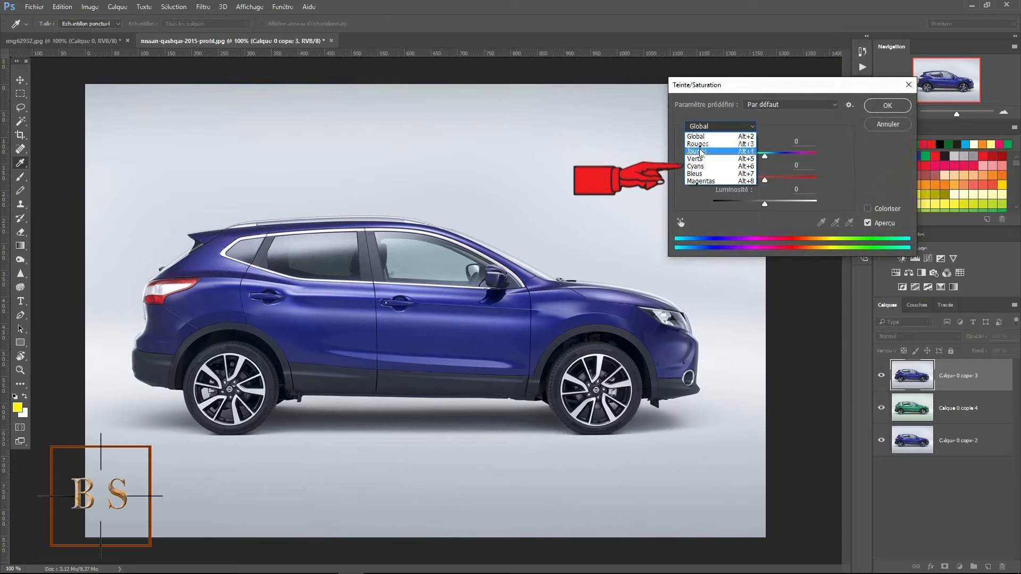
{"action": "left_click", "coordinate": [697, 175]}
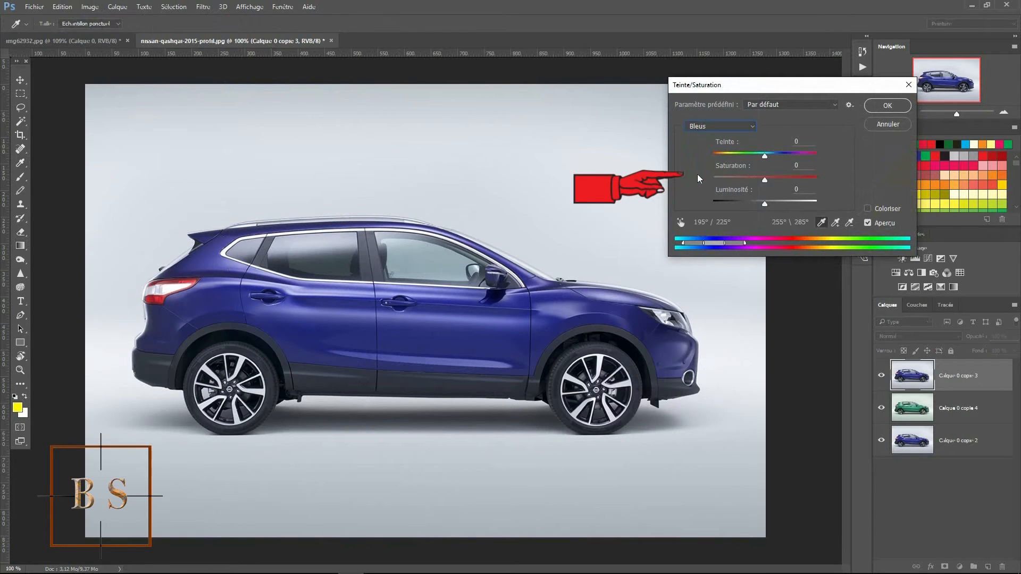
{"action": "left_click_drag", "start_coordinate": [725, 144], "coordinate": [764, 152]}
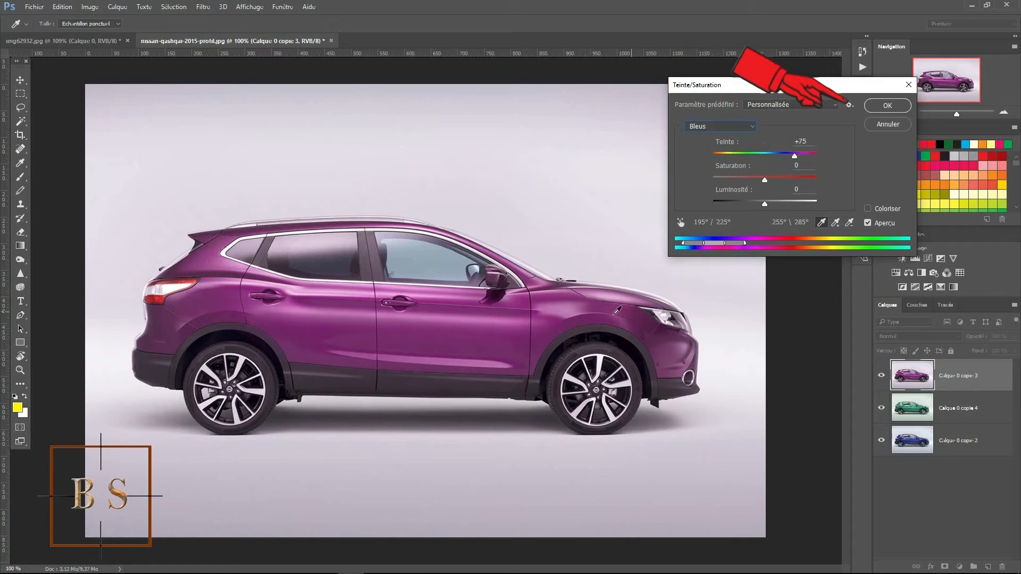
{"action": "left_click", "coordinate": [885, 107]}
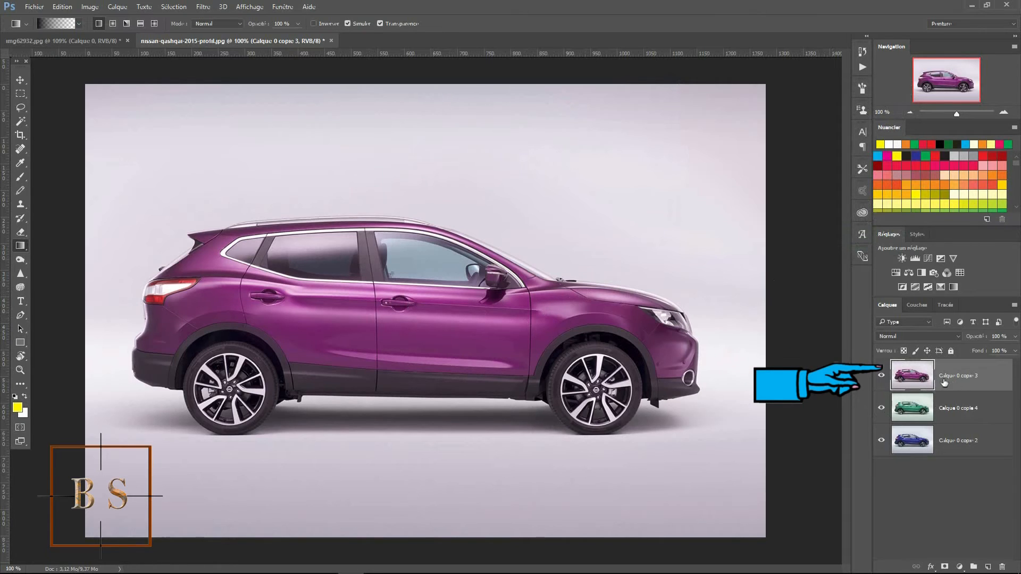
Add a white layer mask to the purple car layer and another to the green car layer
{"action": "left_click", "coordinate": [990, 379]}
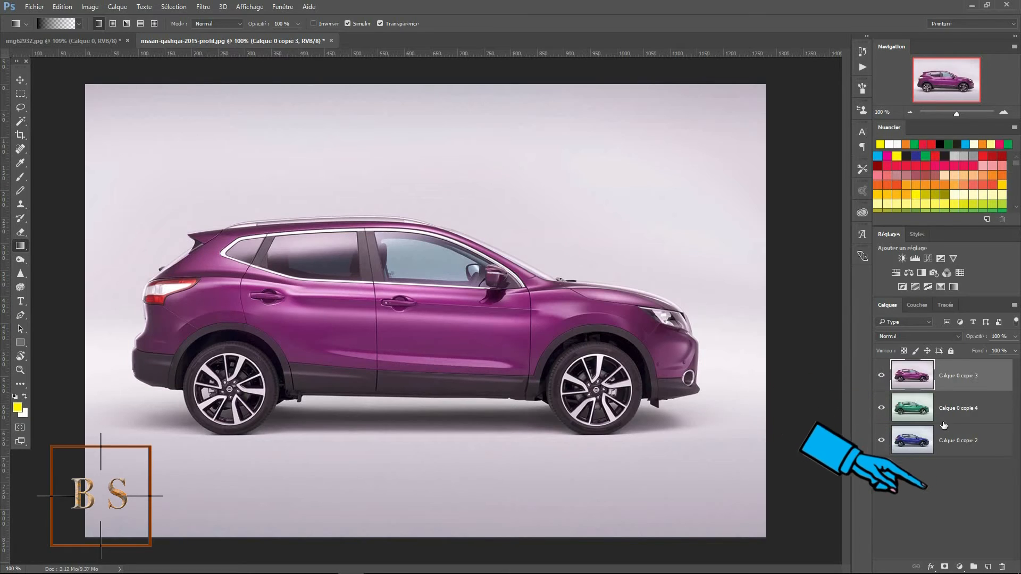
{"action": "left_click", "coordinate": [944, 566]}
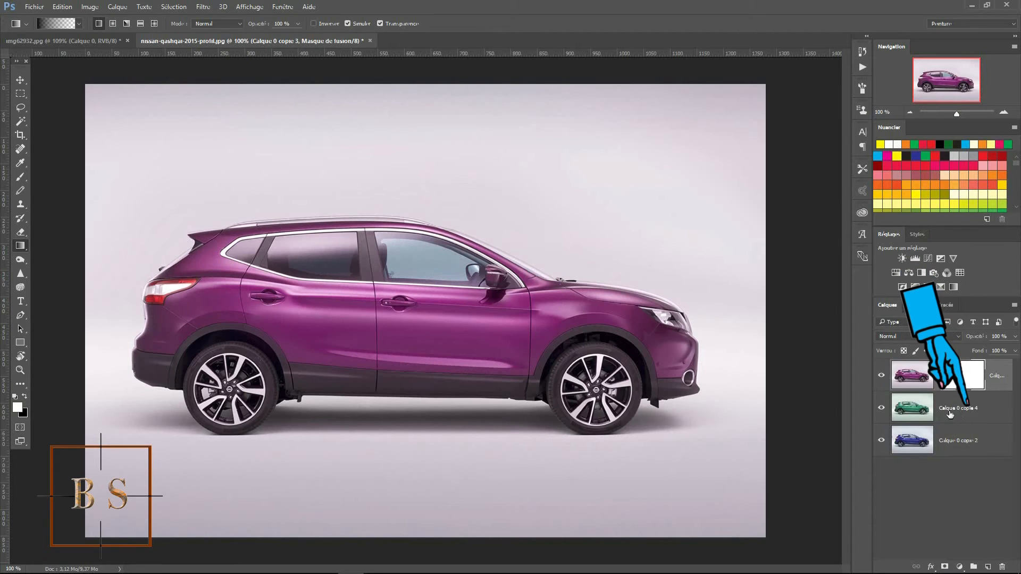
{"action": "left_click", "coordinate": [997, 412]}
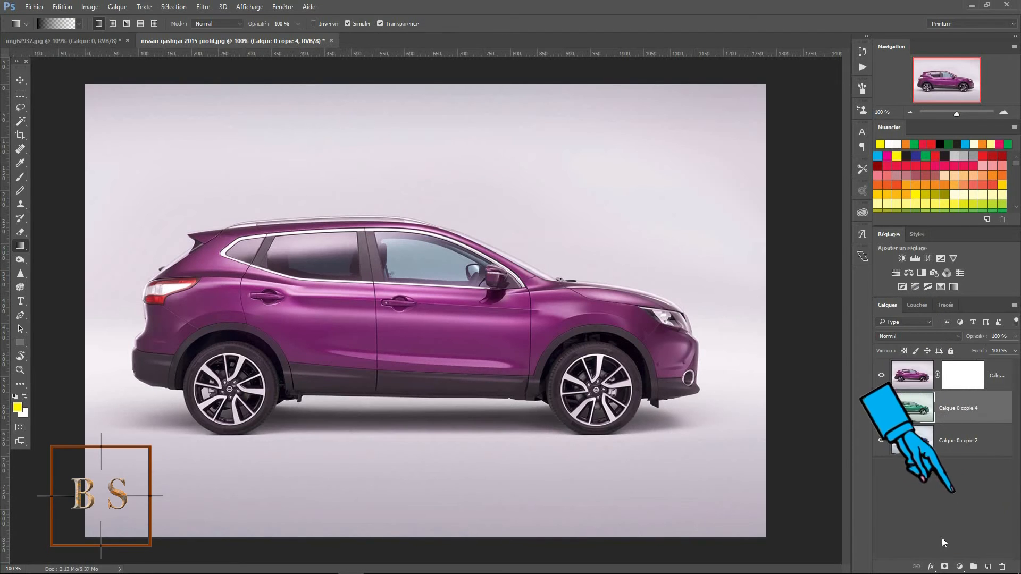
{"action": "left_click", "coordinate": [945, 567]}
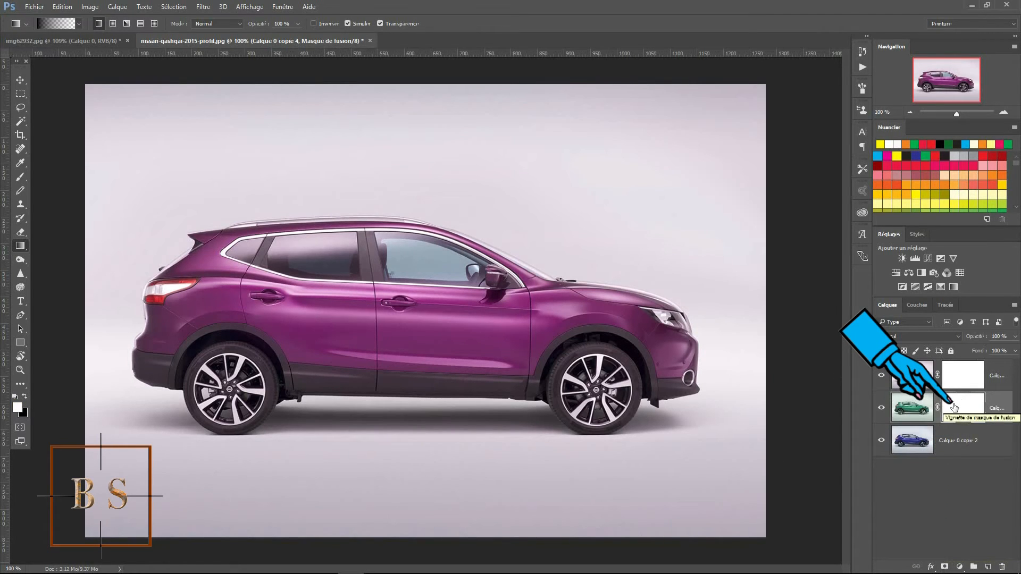
Fill the purple layer's mask with a linear Noir à transparent gradient running from the car's front bumper to its rear bumper
{"action": "left_click", "coordinate": [962, 375]}
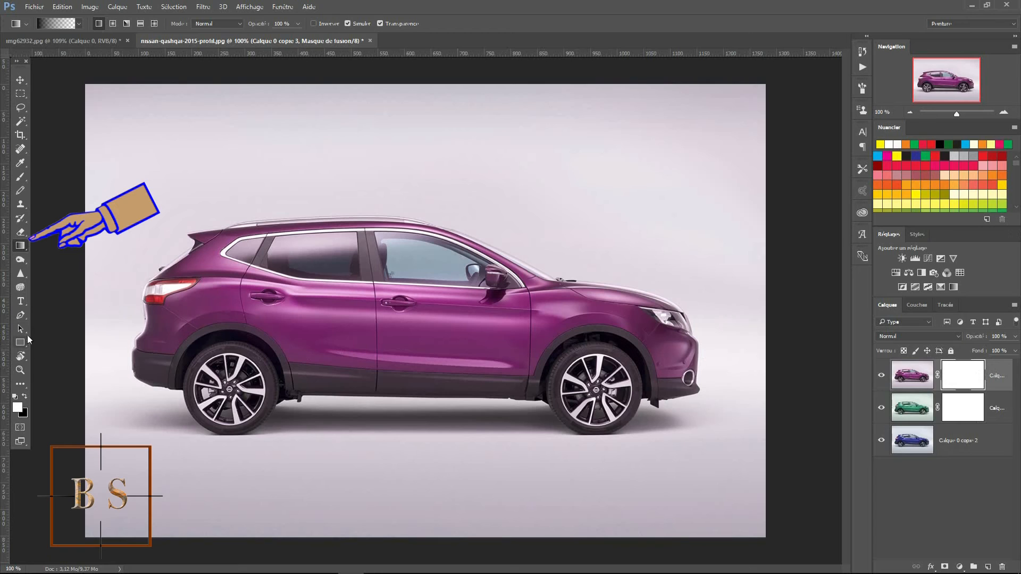
{"action": "right_click", "coordinate": [21, 245]}
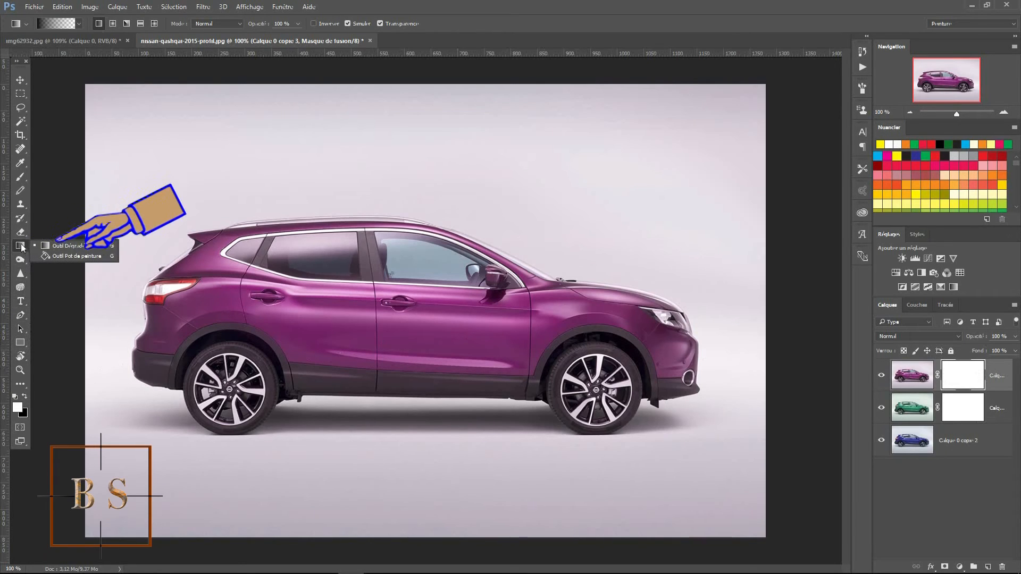
{"action": "left_click", "coordinate": [62, 245]}
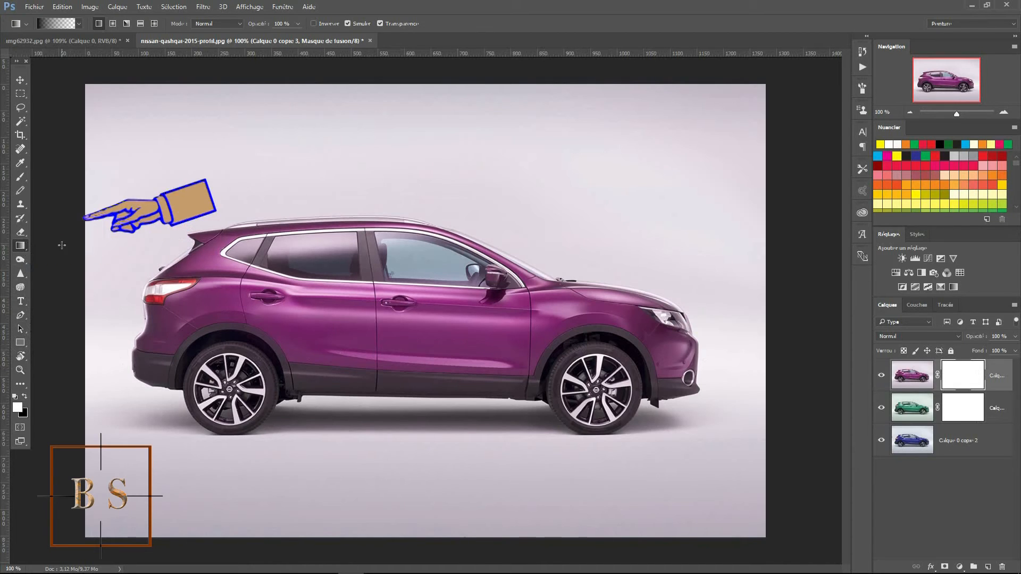
{"action": "left_click", "coordinate": [60, 25]}
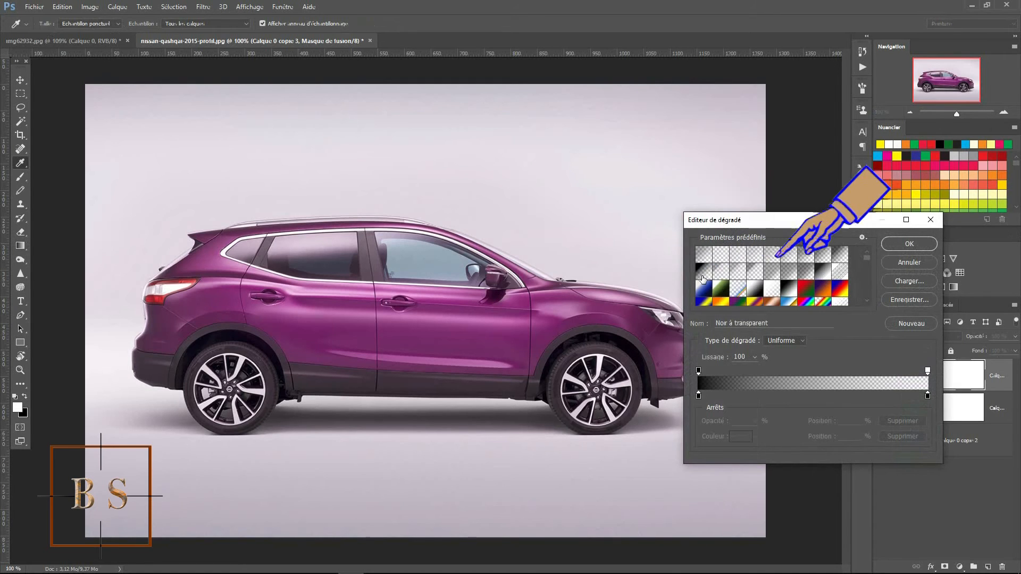
{"action": "left_click", "coordinate": [910, 244]}
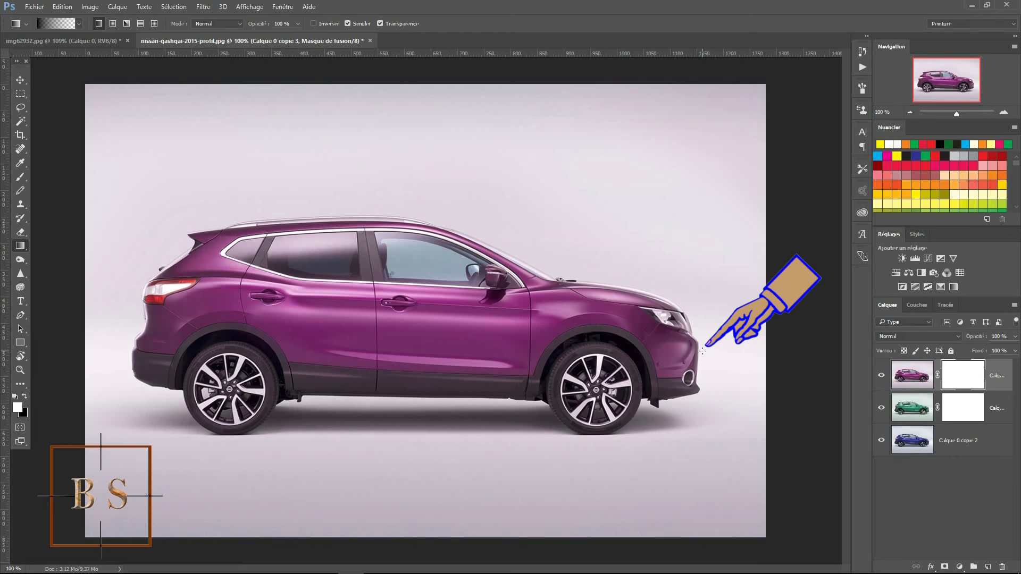
{"action": "left_click_drag", "start_coordinate": [703, 351], "coordinate": [134, 350]}
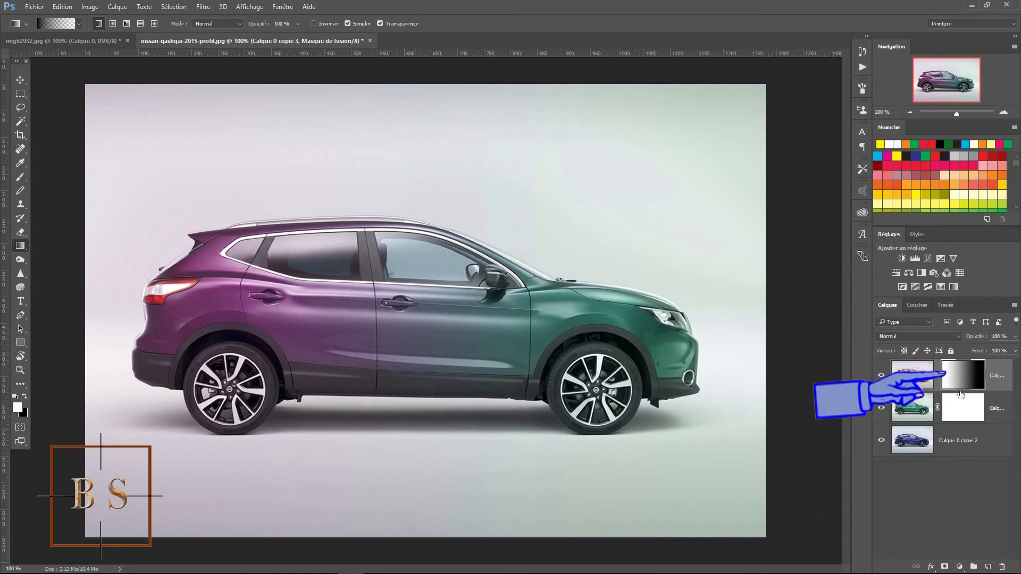
Draw a short black-to-transparent gradient on the green layer's mask from the front bumper to the front wheel, and reselect the purple layer
{"action": "left_click", "coordinate": [897, 420]}
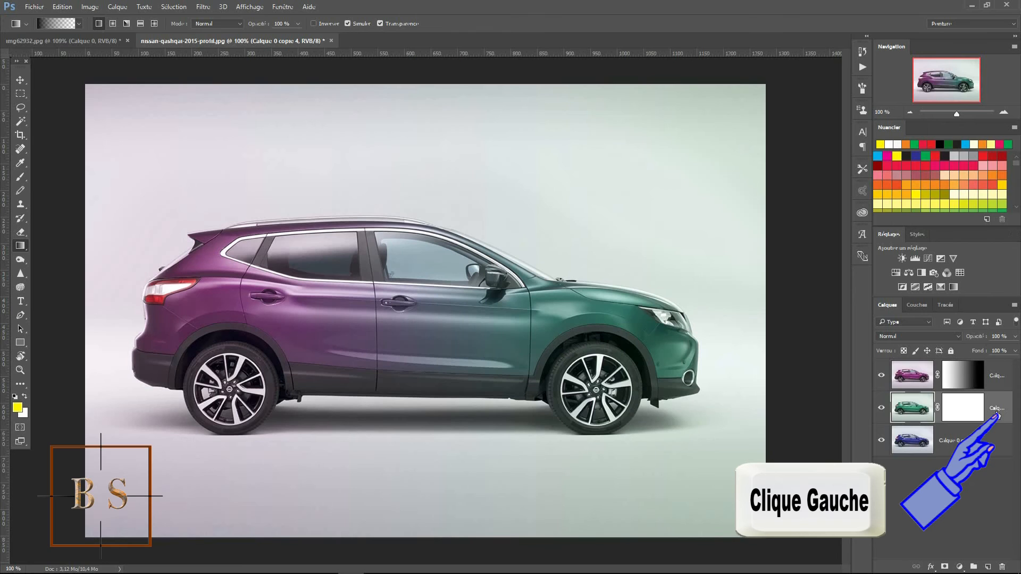
{"action": "left_click", "coordinate": [963, 408]}
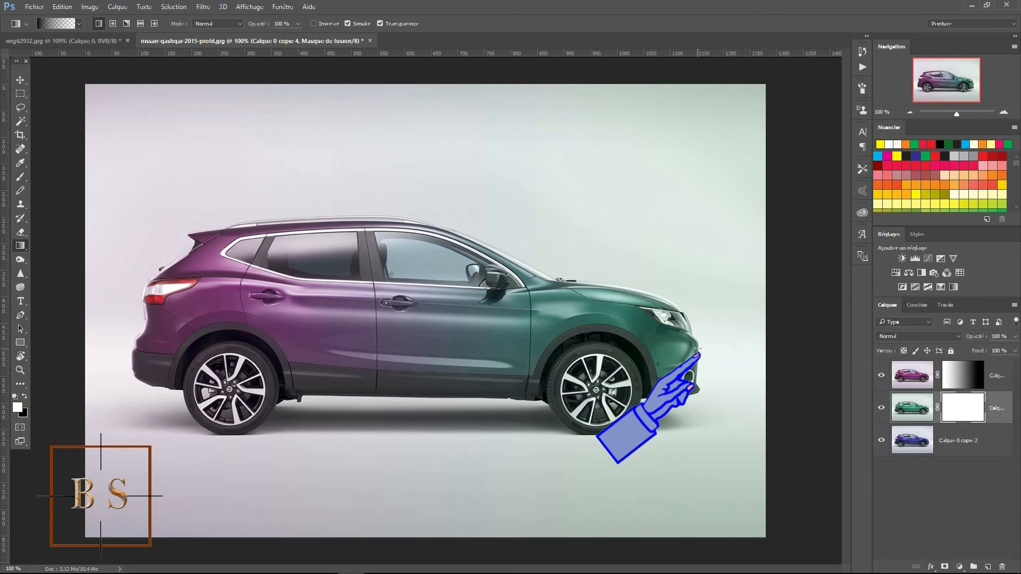
{"action": "left_click_drag", "start_coordinate": [697, 348], "coordinate": [593, 347]}
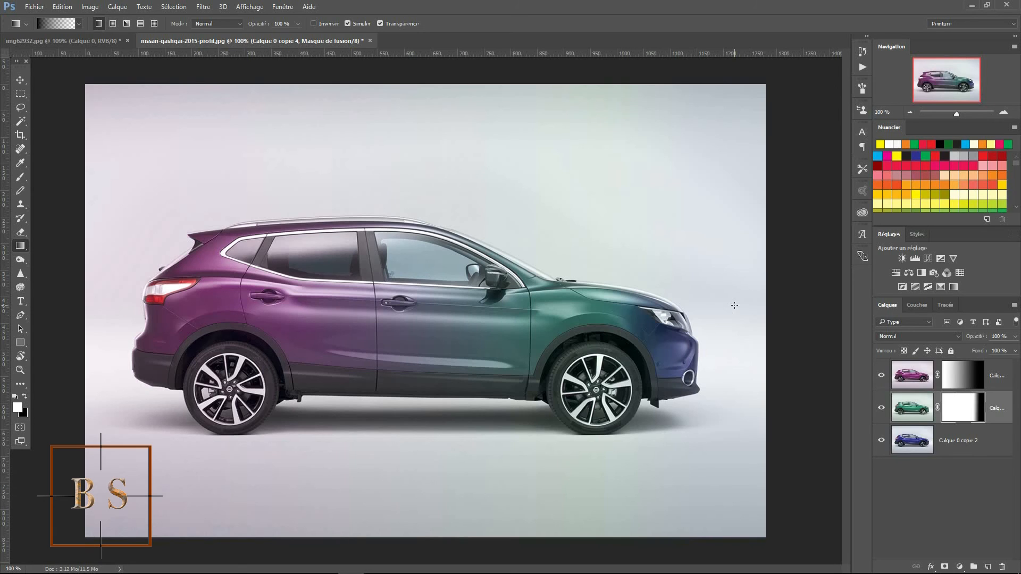
{"action": "key", "text": "alt+bracketright"}
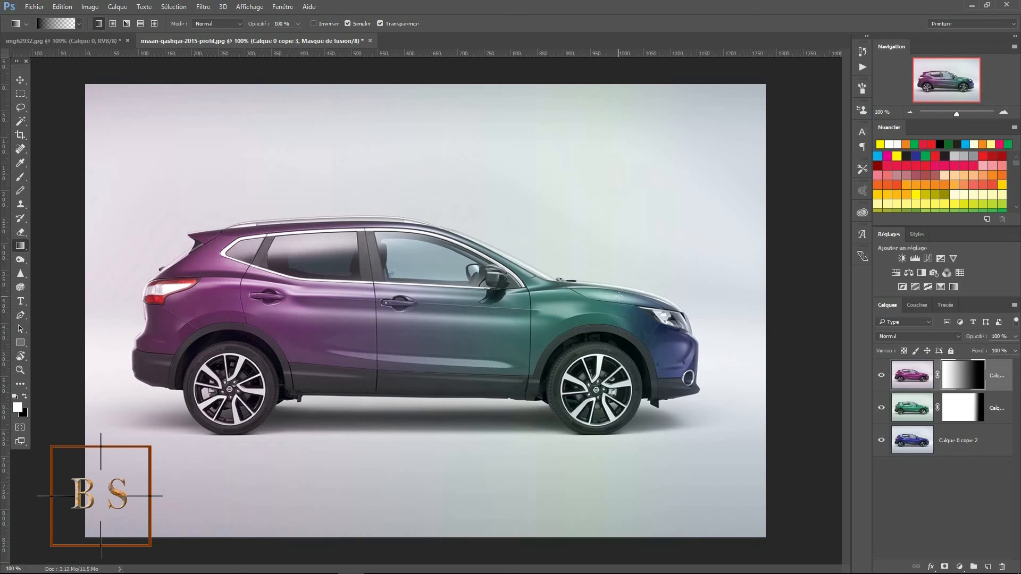